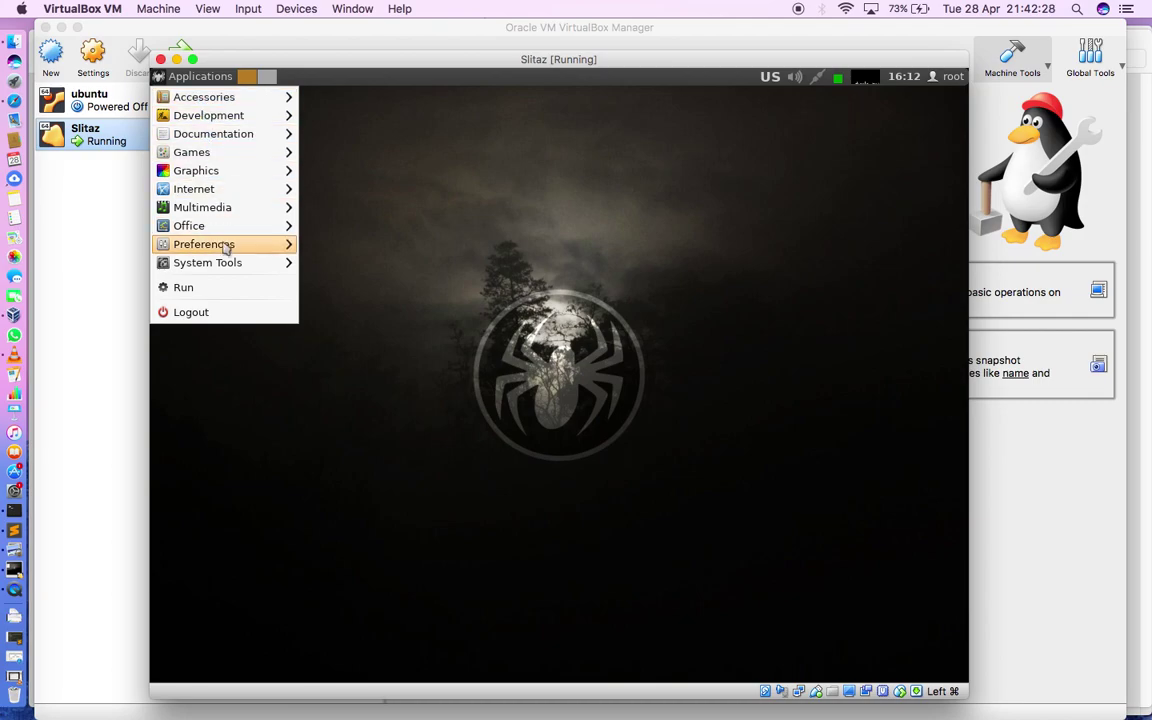
Open the PCManFM file manager and go to the filesystem's top-level directory "/".
mouse_move(265, 266)
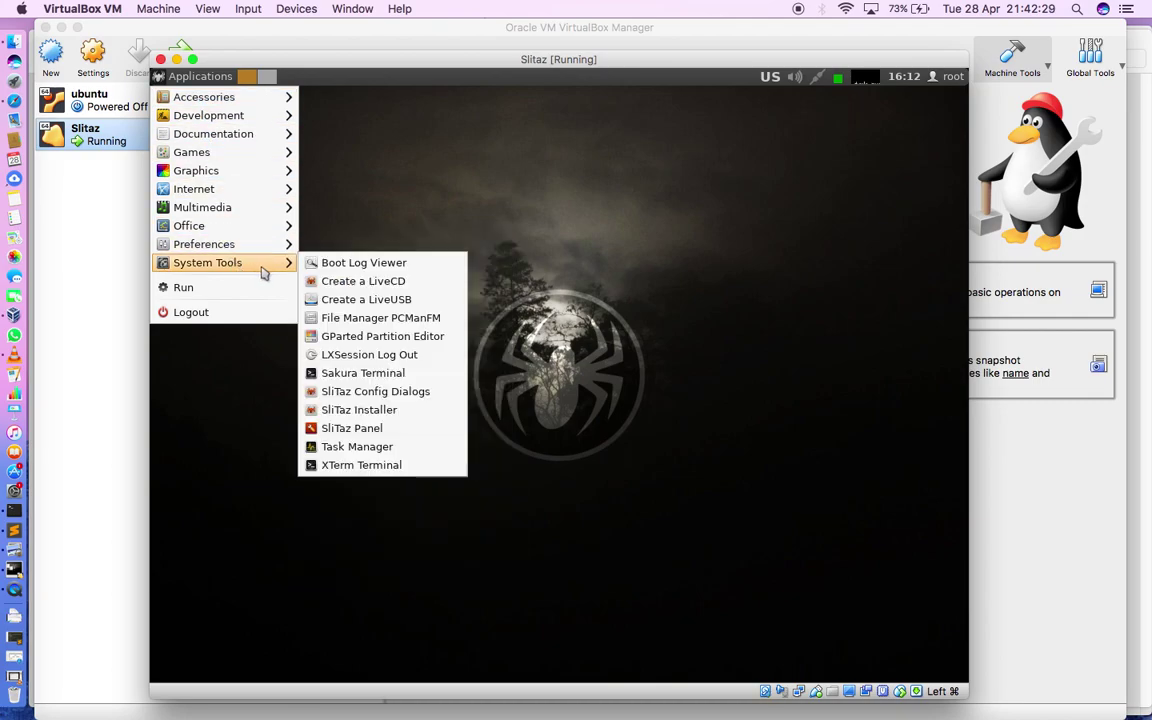
click(370, 318)
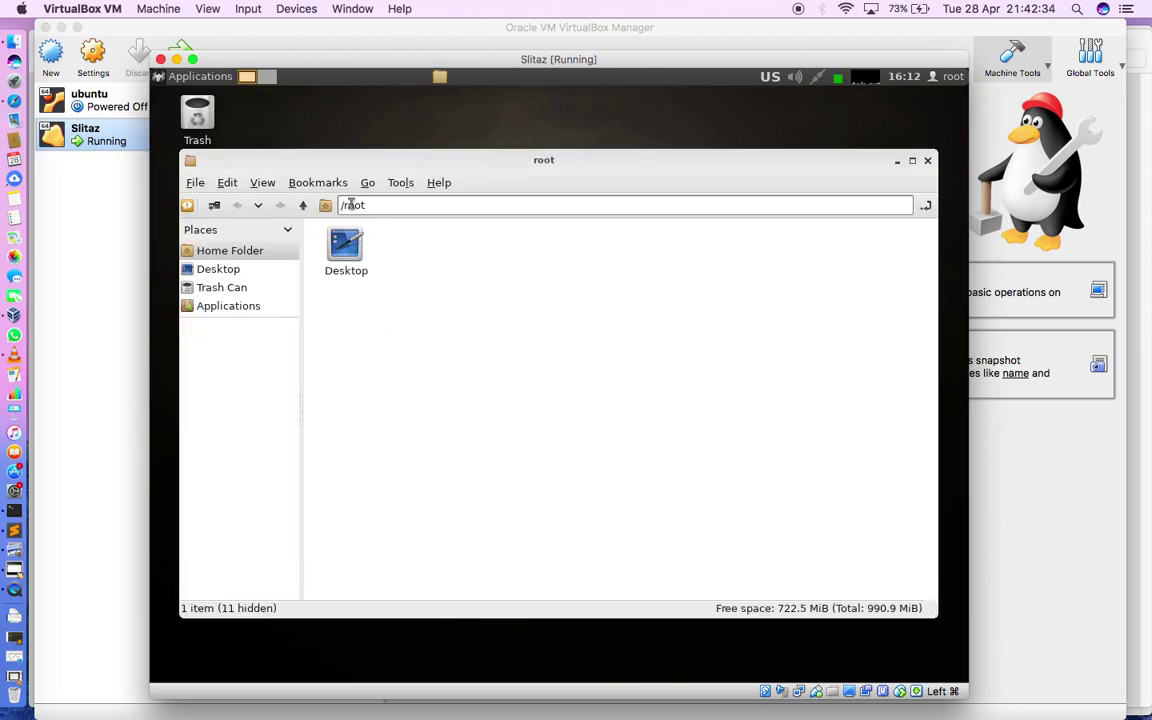
drag(341, 204, 376, 206)
text(/)
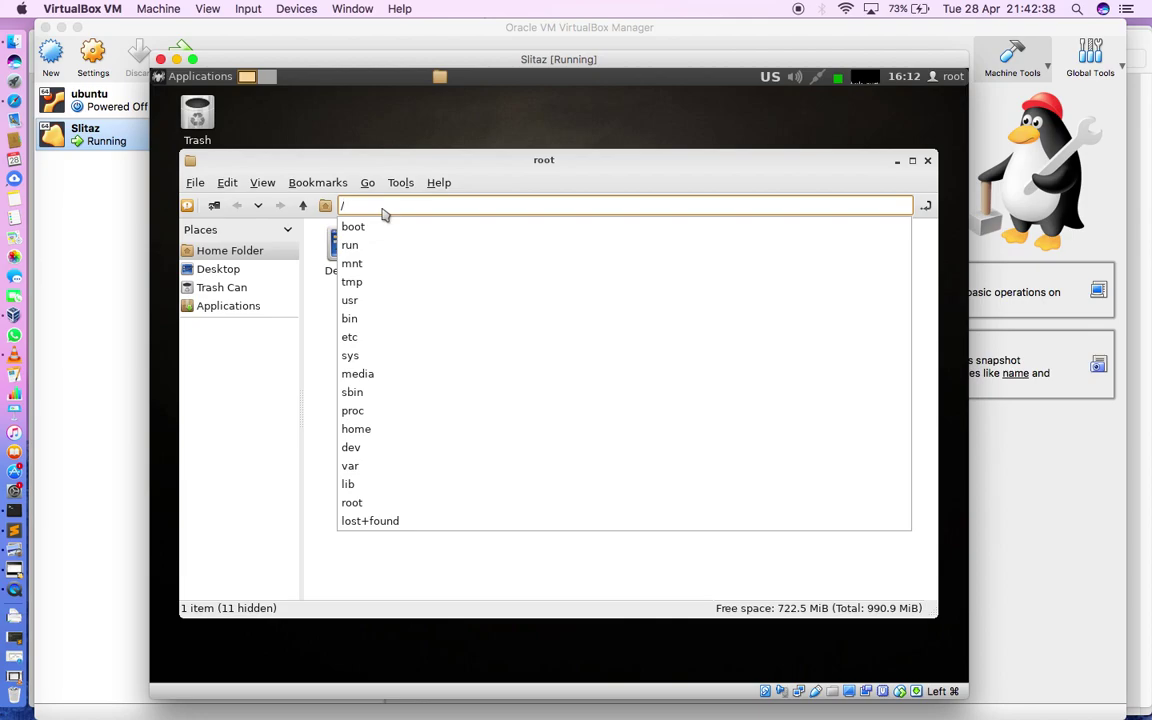
key(BackSpace)
text(/)
key(Return)
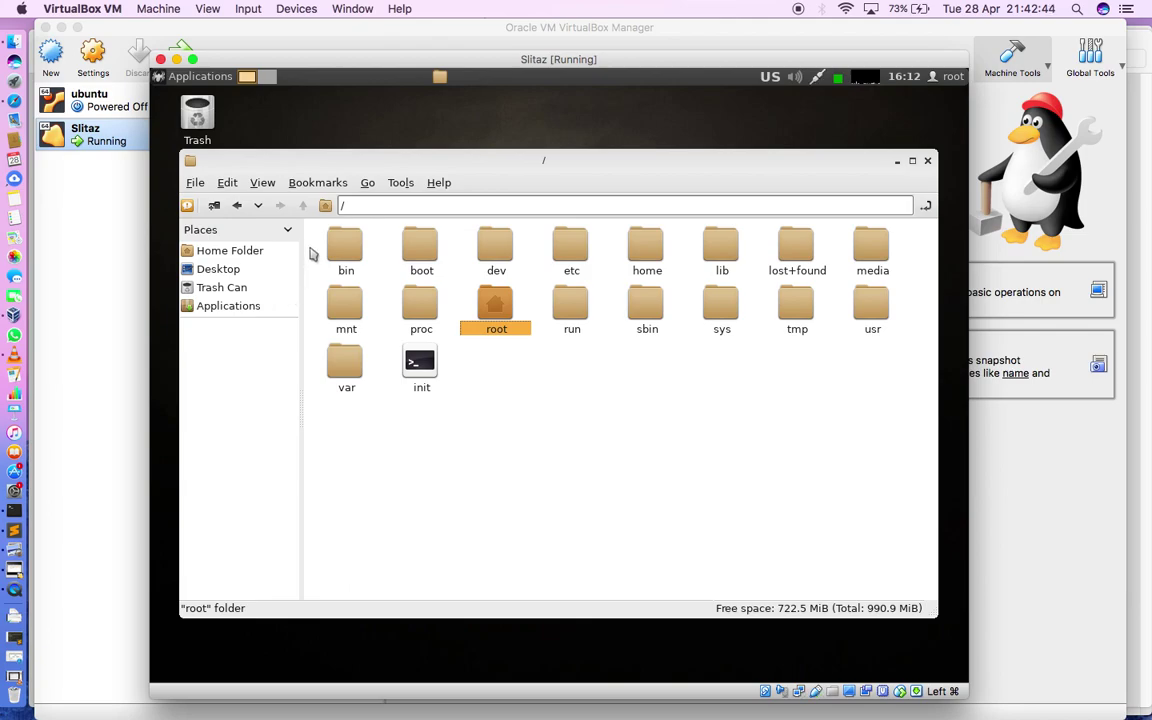
Highlight all the folders and files in the top-level directory, and clear the selection.
click(340, 205)
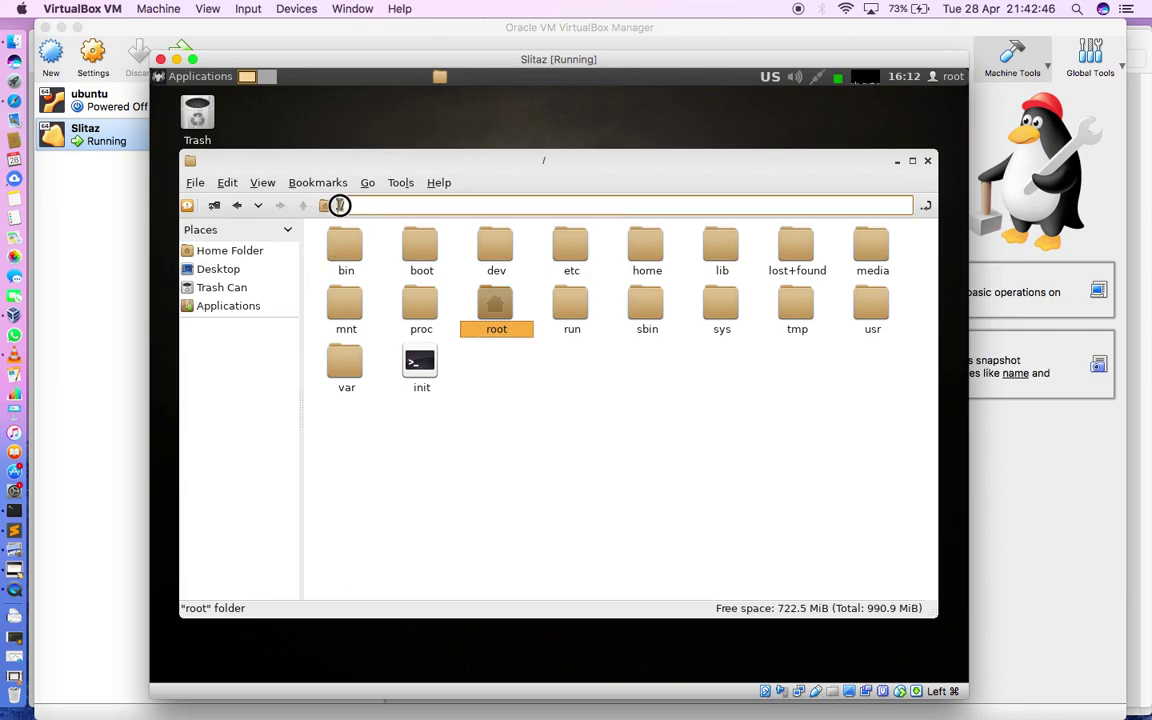
drag(314, 226, 905, 425)
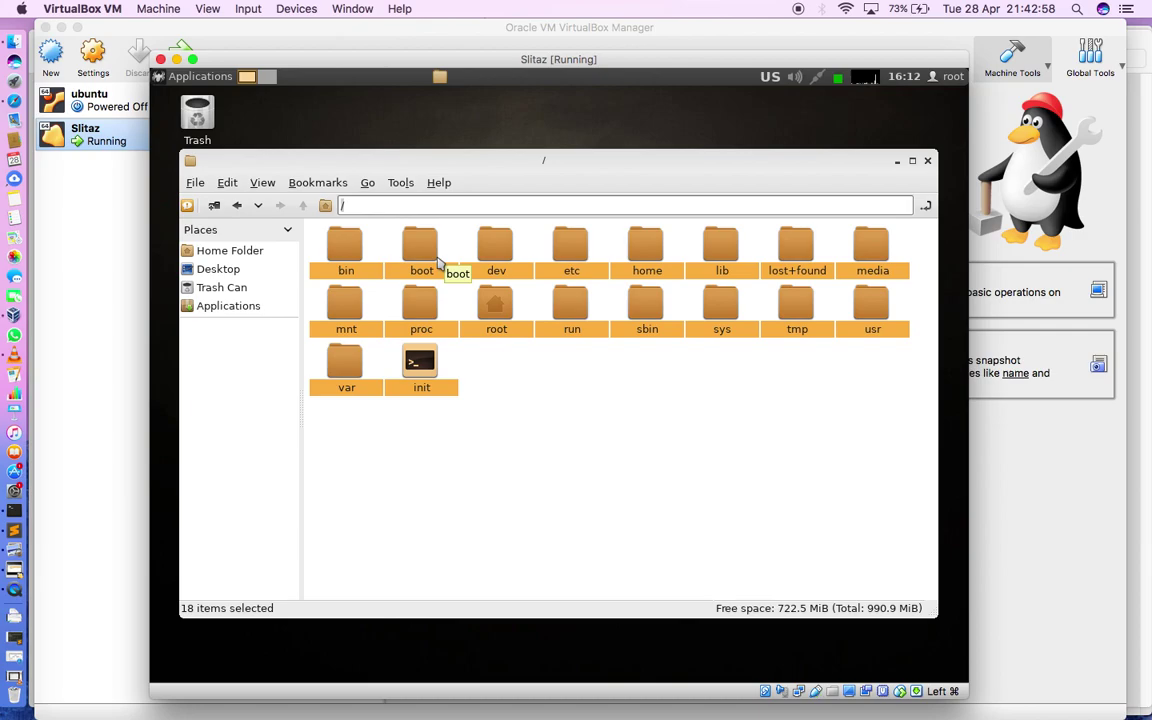
click(500, 380)
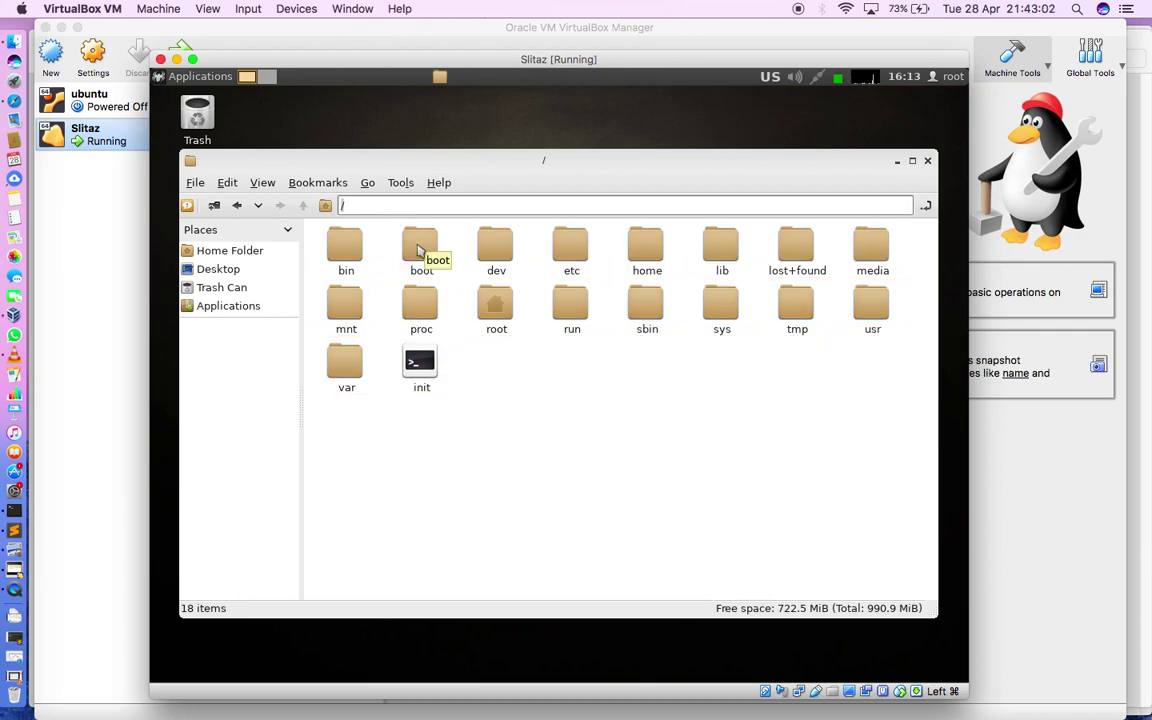
Look inside the boot folder at the vmlinuz-3.16.55-slitaz64 kernel file and return to the top-level directory.
double_click(420, 250)
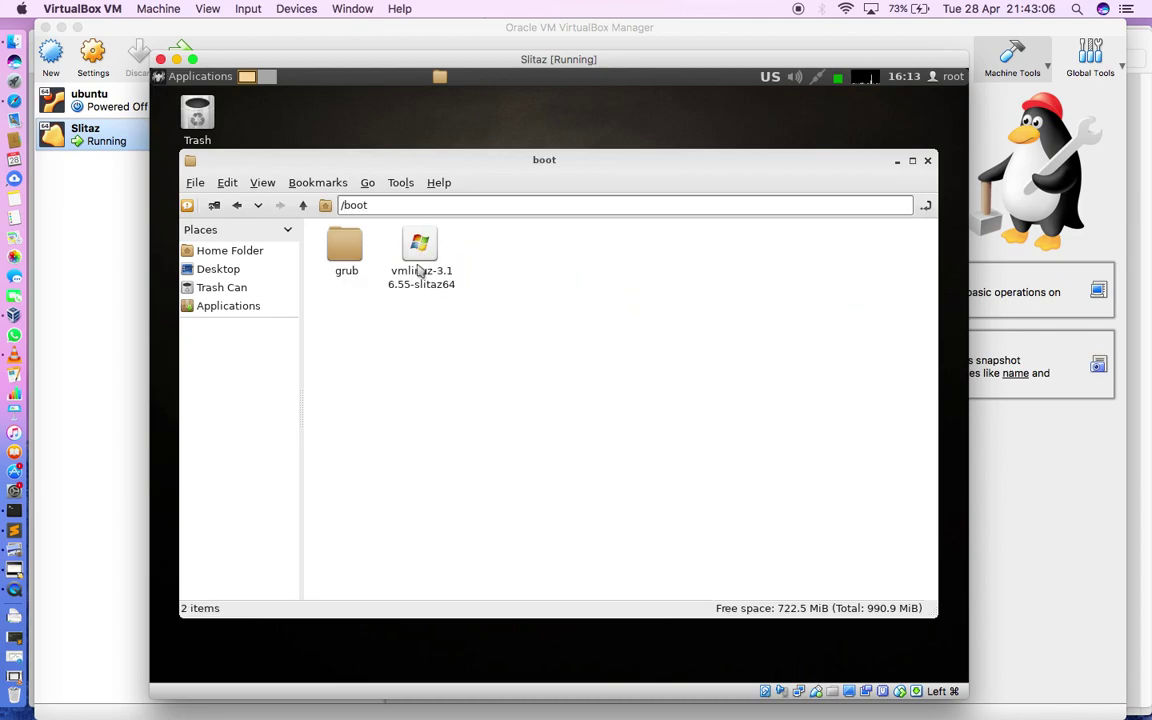
click(425, 287)
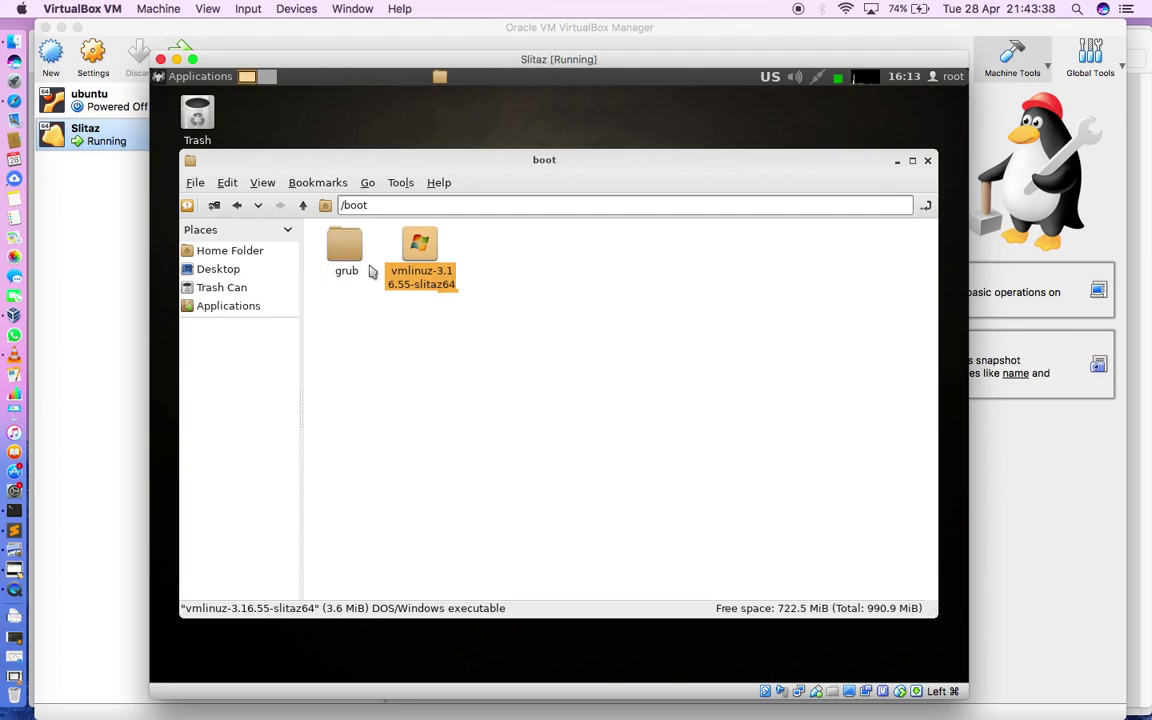
click(348, 207)
click(303, 205)
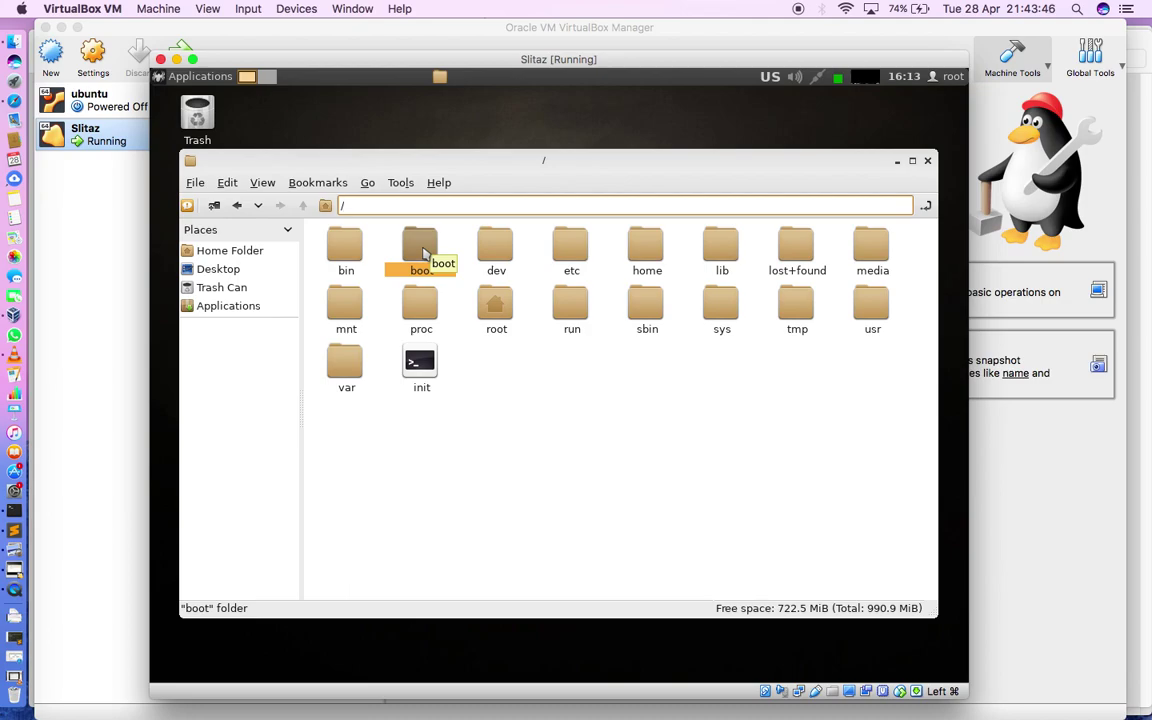
click(344, 241)
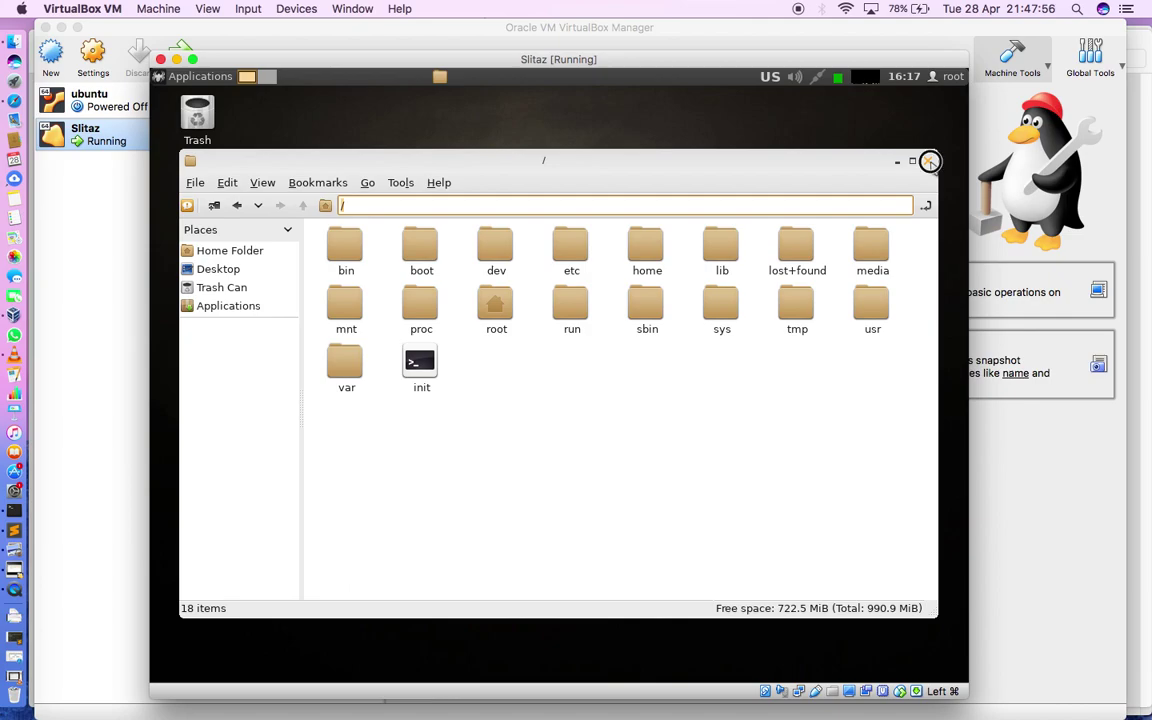
Close the file manager window and reopen PCManFM in the home folder.
click(929, 163)
click(196, 82)
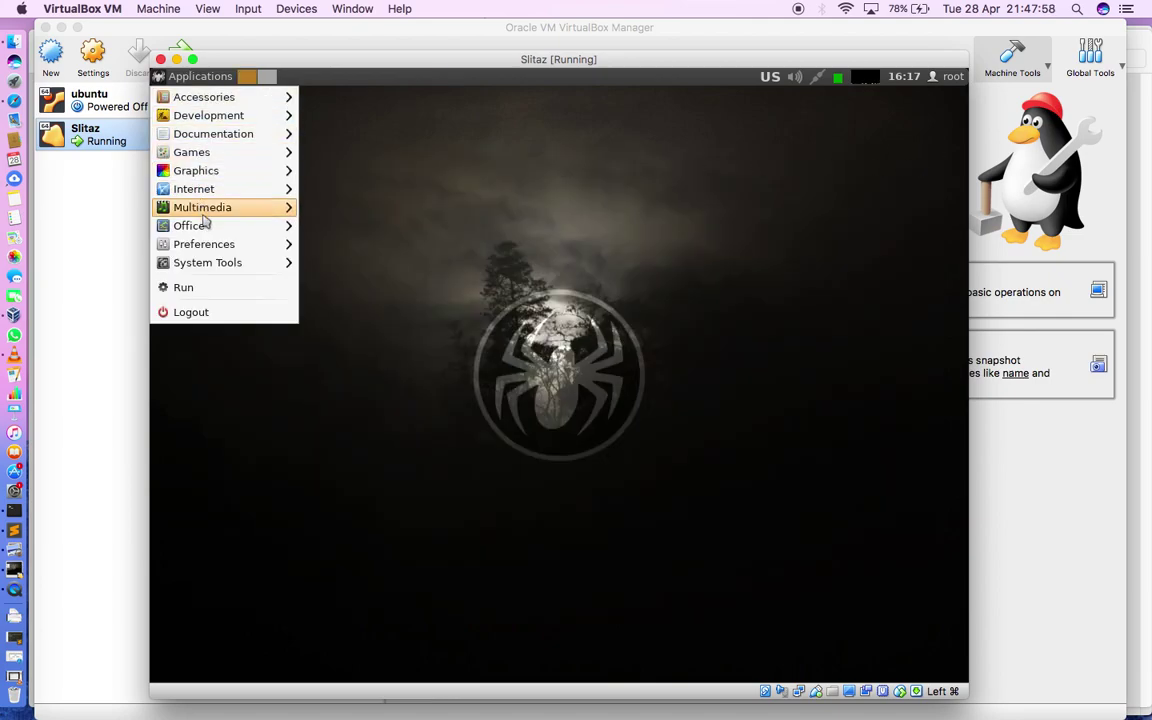
mouse_move(222, 264)
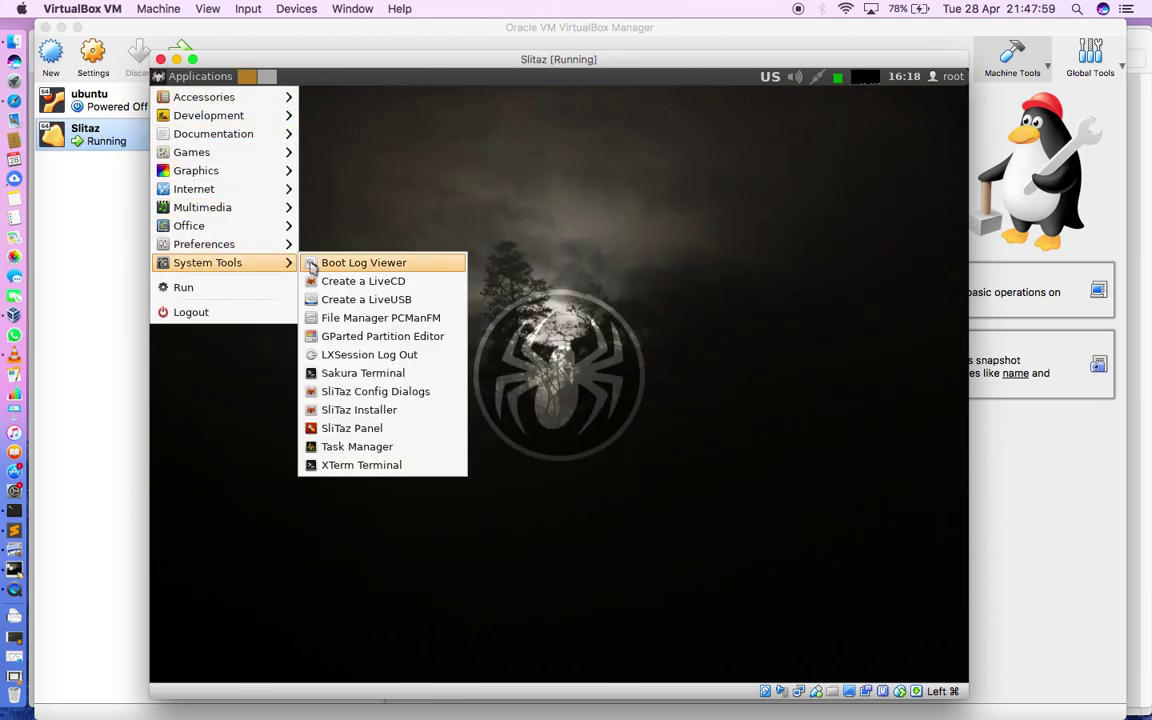
click(397, 322)
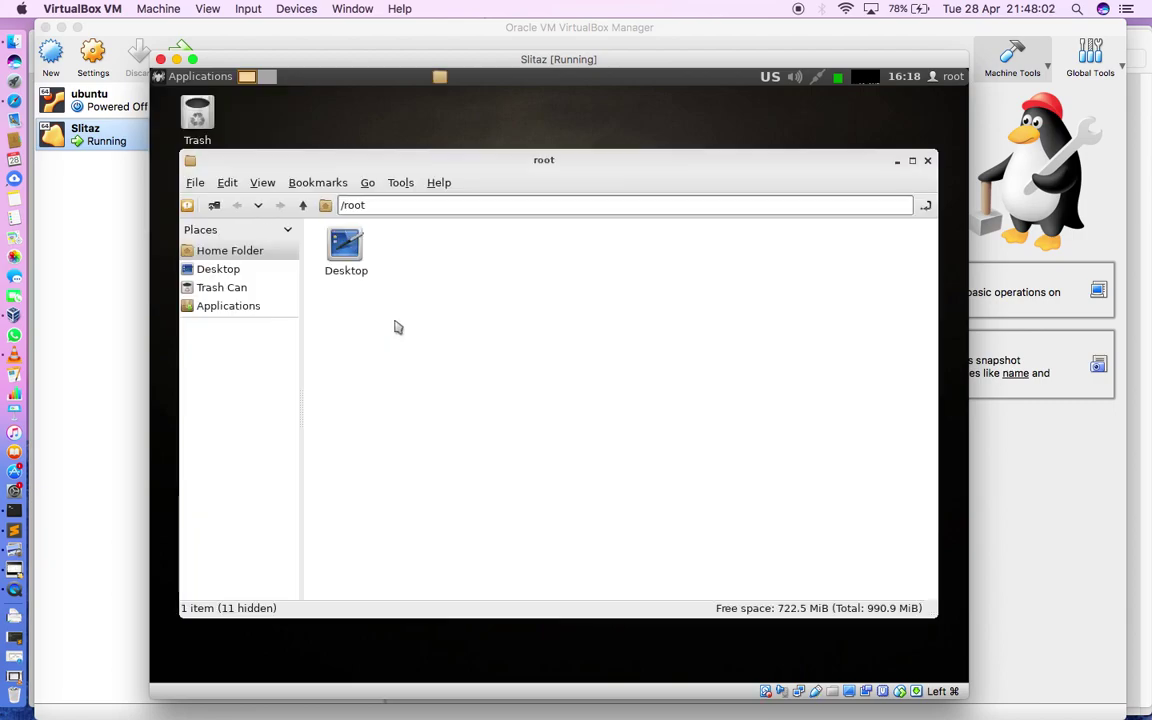
Show that /root sits directly under "/" by going up one level and opening the root folder again.
click(344, 205)
click(346, 205)
double_click(357, 206)
click(303, 208)
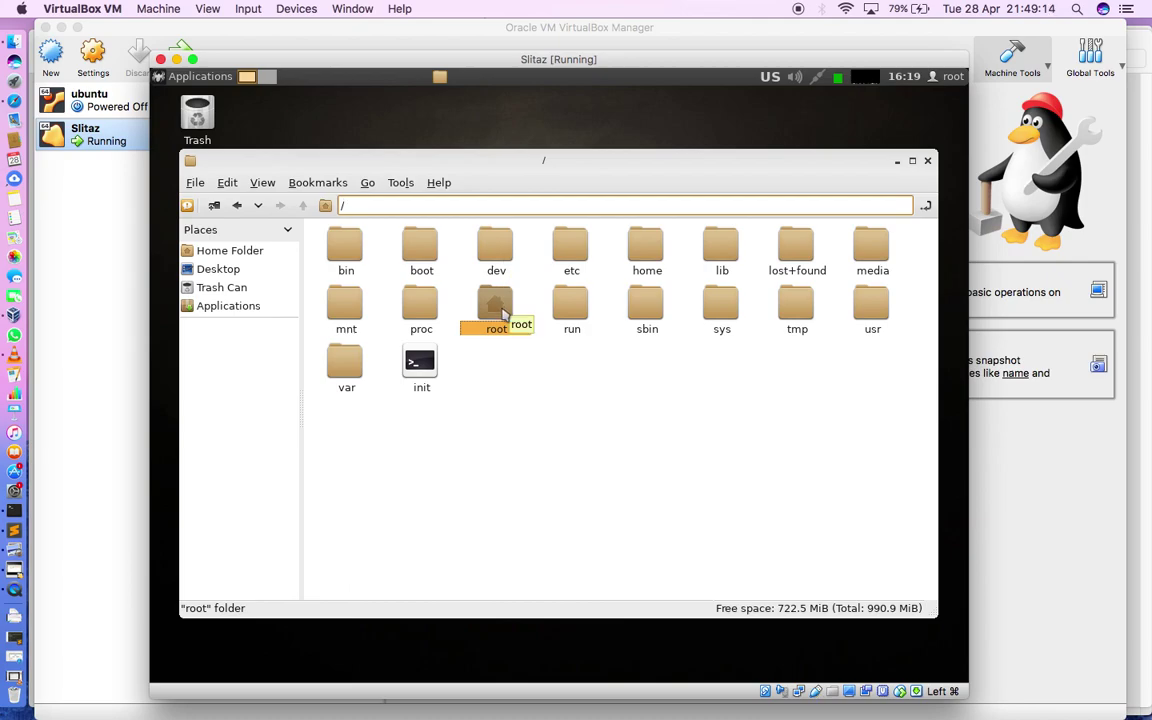
double_click(496, 305)
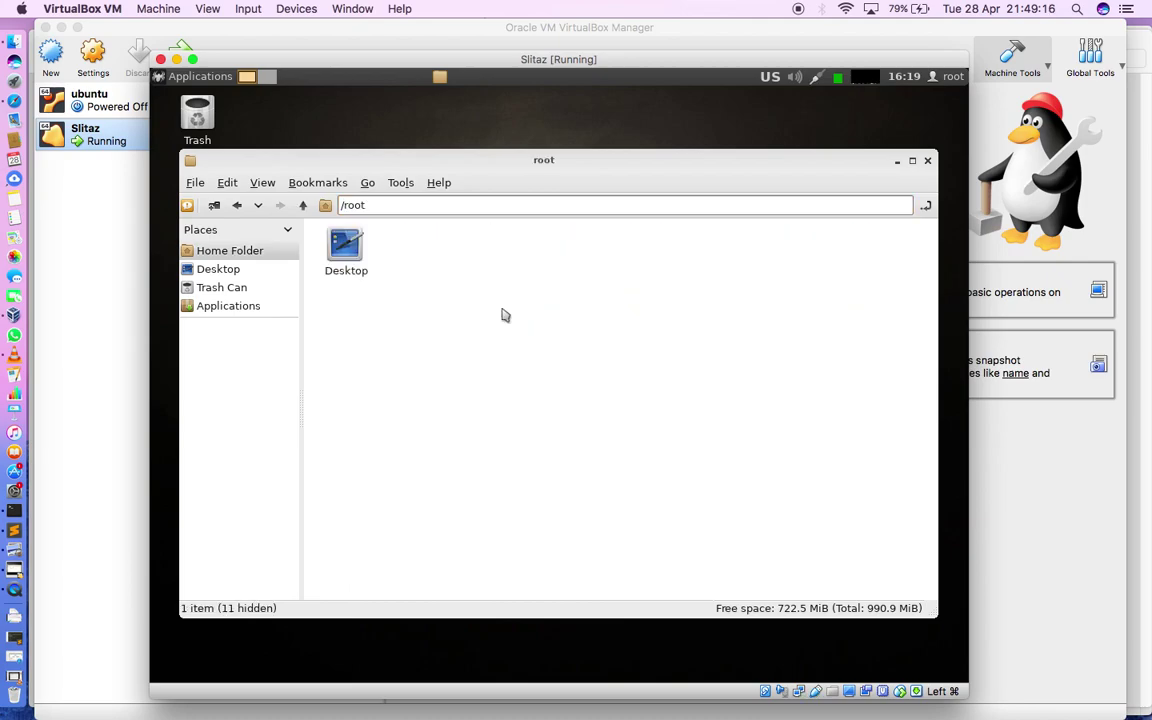
Create a new folder named mydir inside /root.
right_click(462, 266)
mouse_move(470, 270)
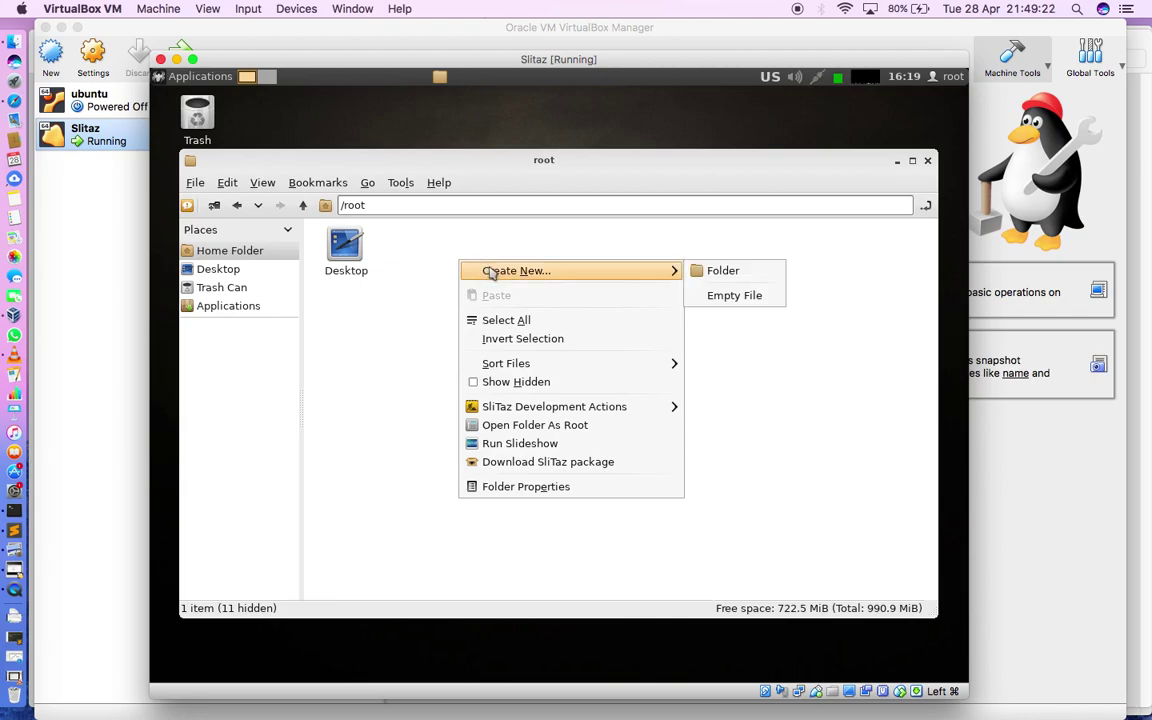
click(731, 276)
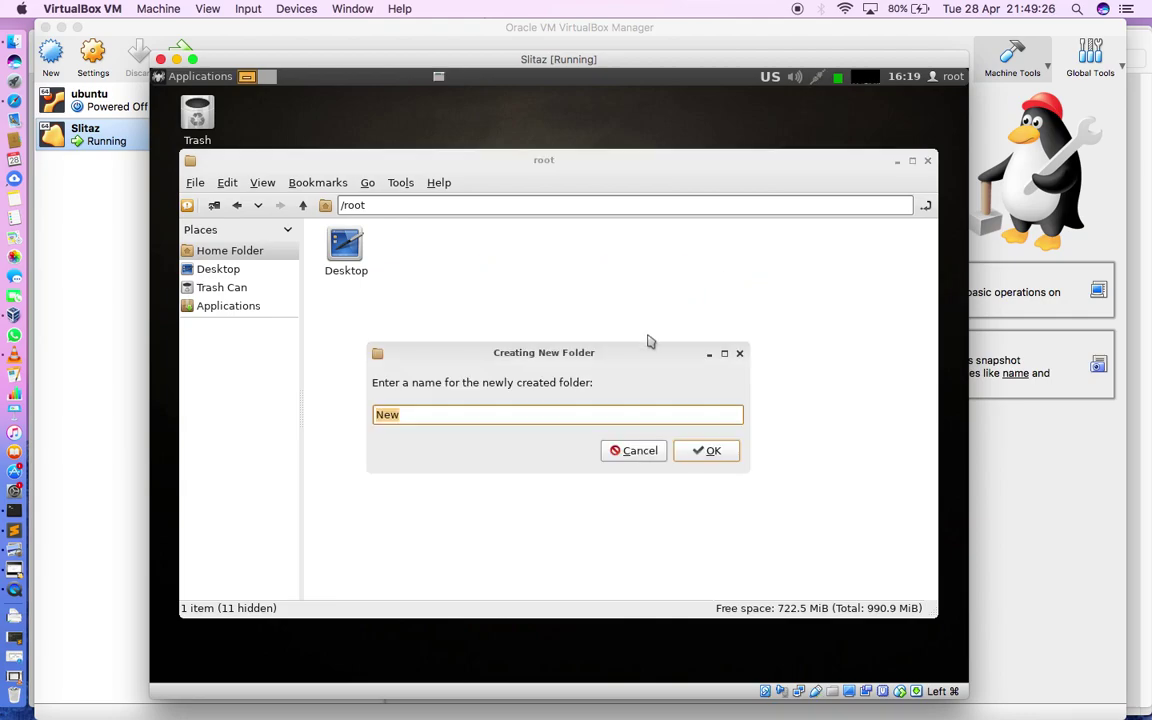
text(mydir)
key(Return)
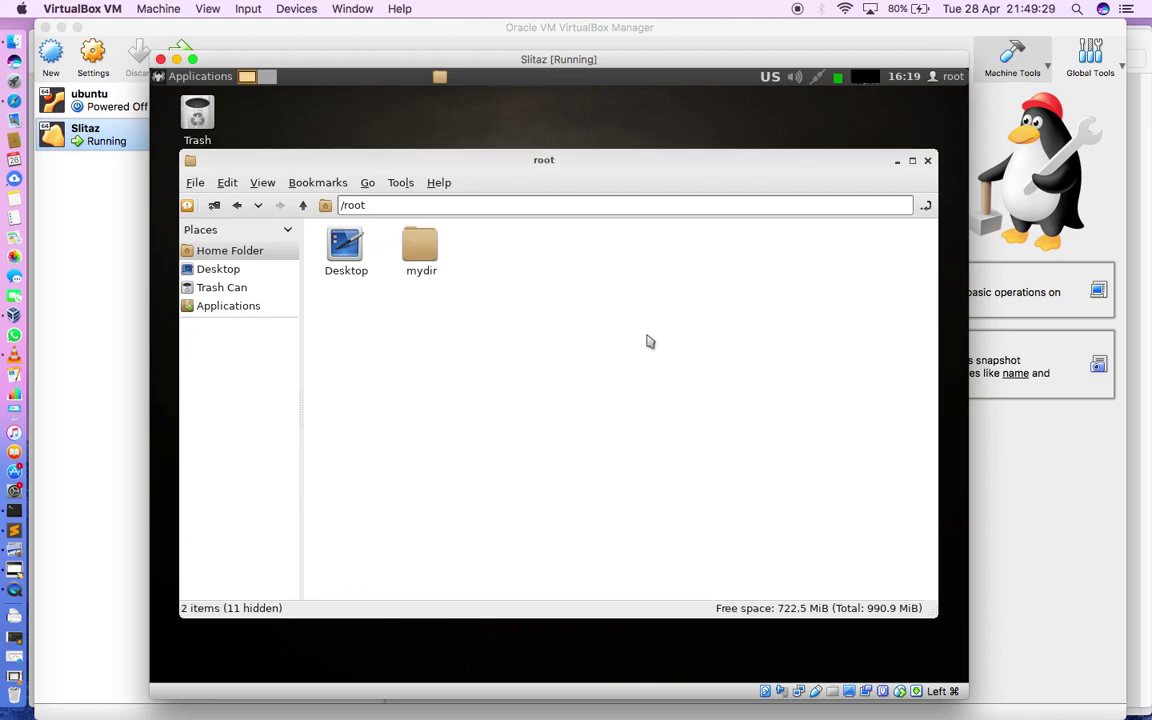
Open the mydir folder and highlight its absolute path /root/mydir.
click(431, 258)
double_click(431, 258)
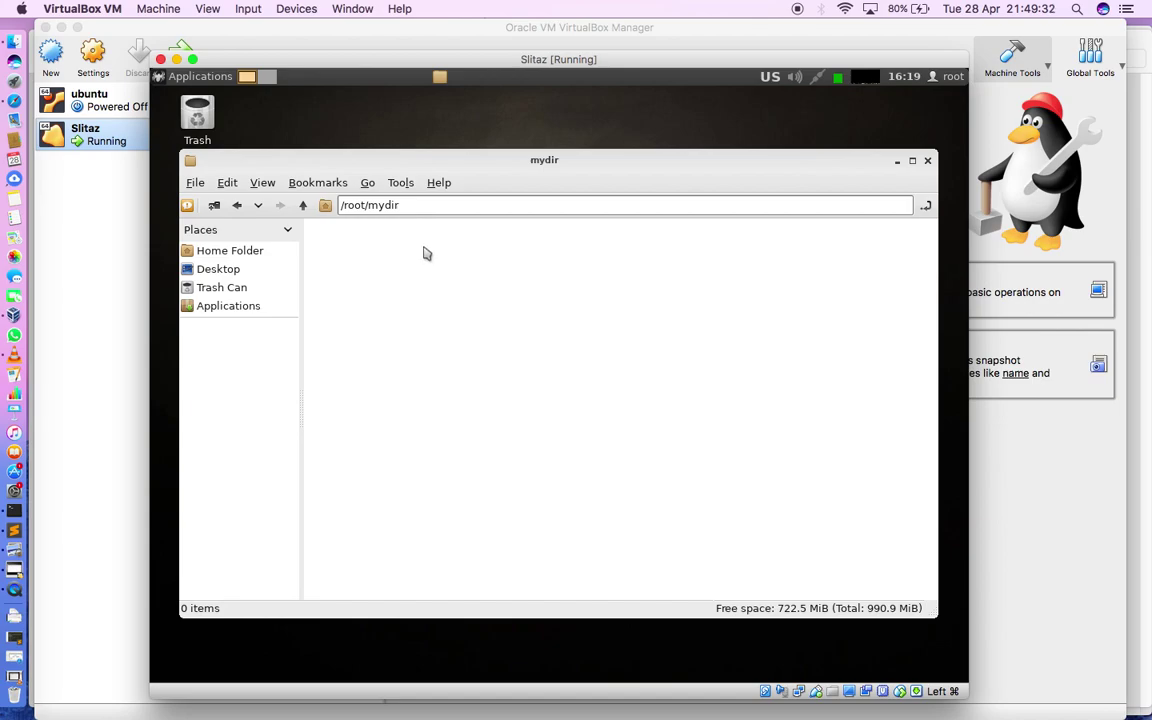
drag(373, 205, 404, 207)
drag(349, 207, 420, 206)
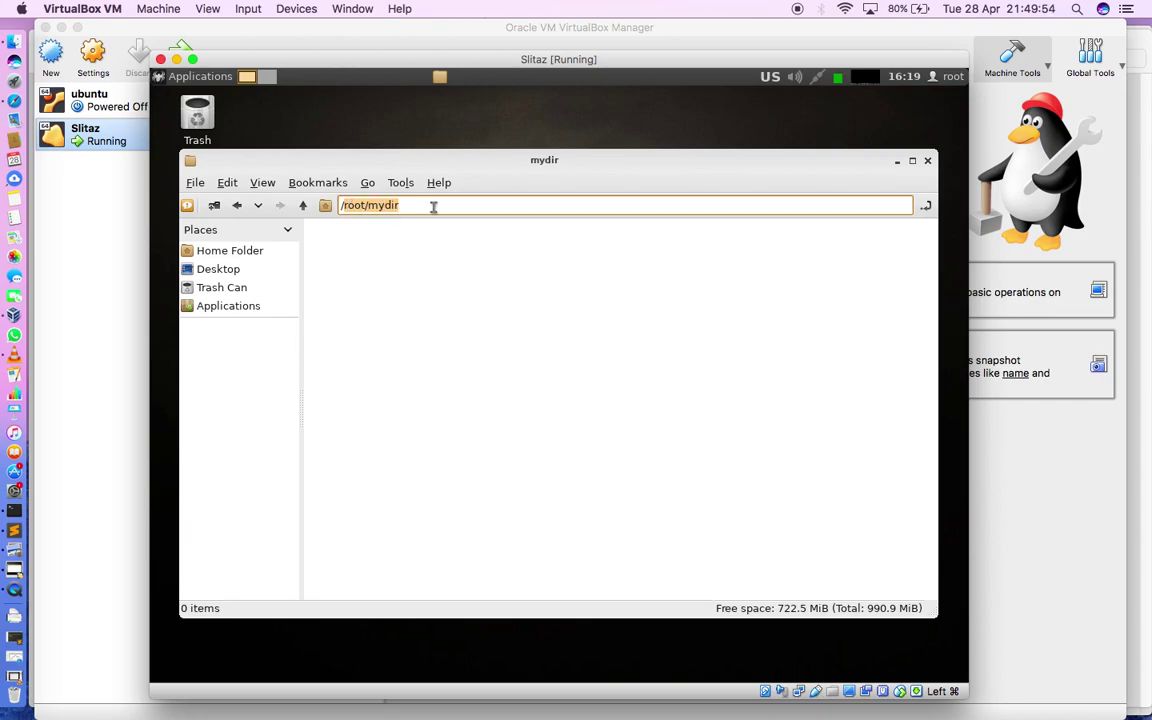
click(341, 205)
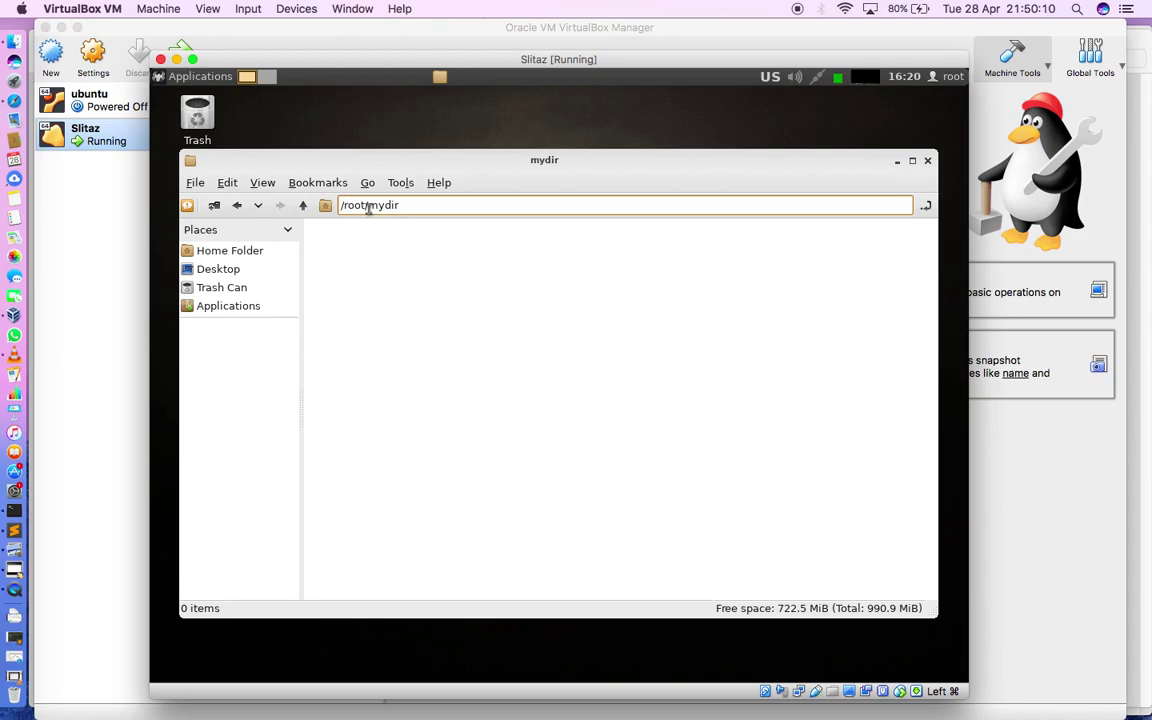
Create an empty file named myfile.txt inside the mydir folder.
right_click(400, 276)
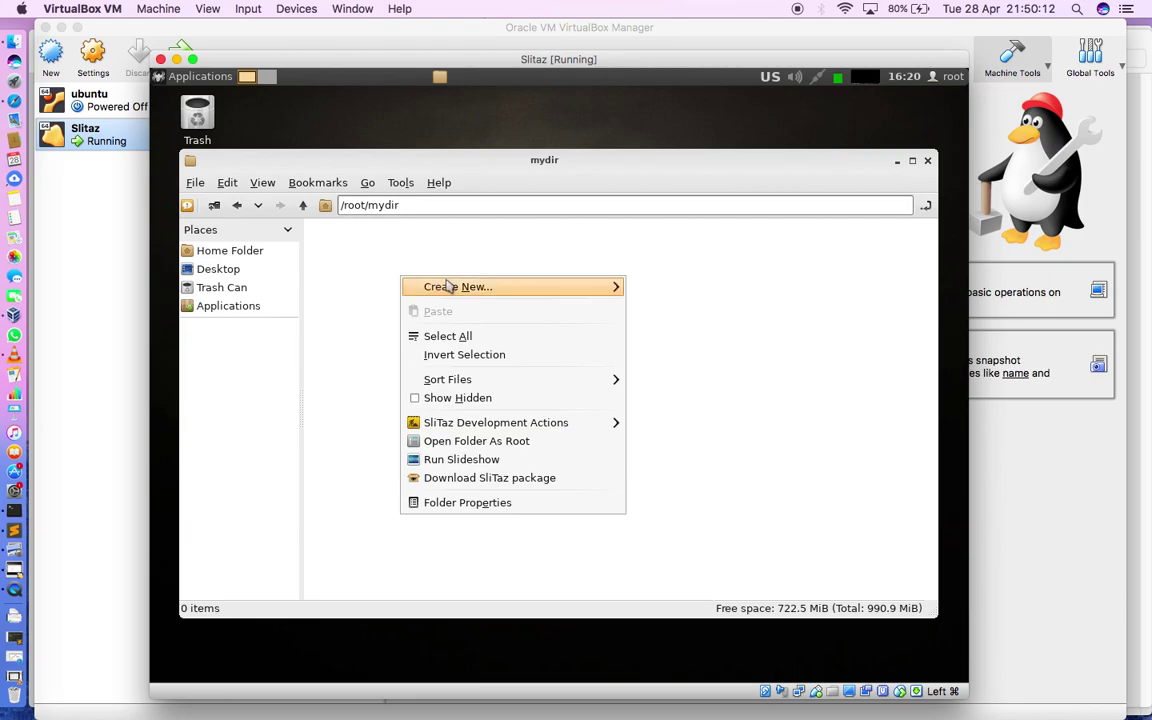
mouse_move(444, 288)
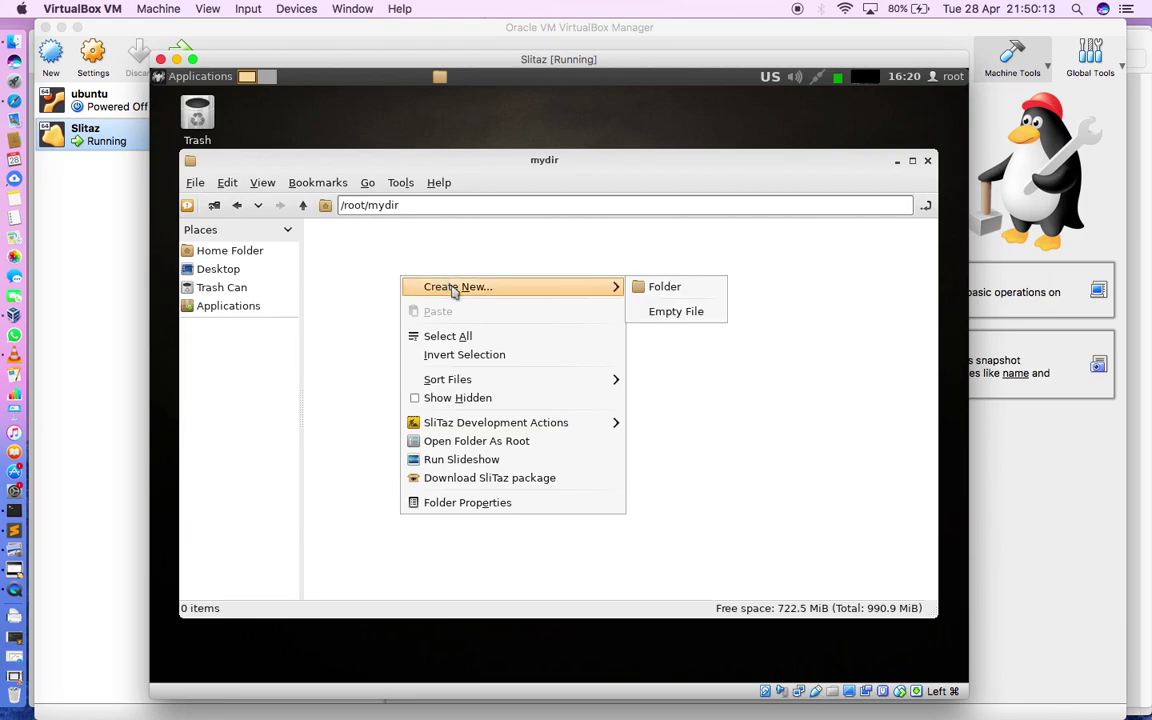
click(688, 312)
text(m)
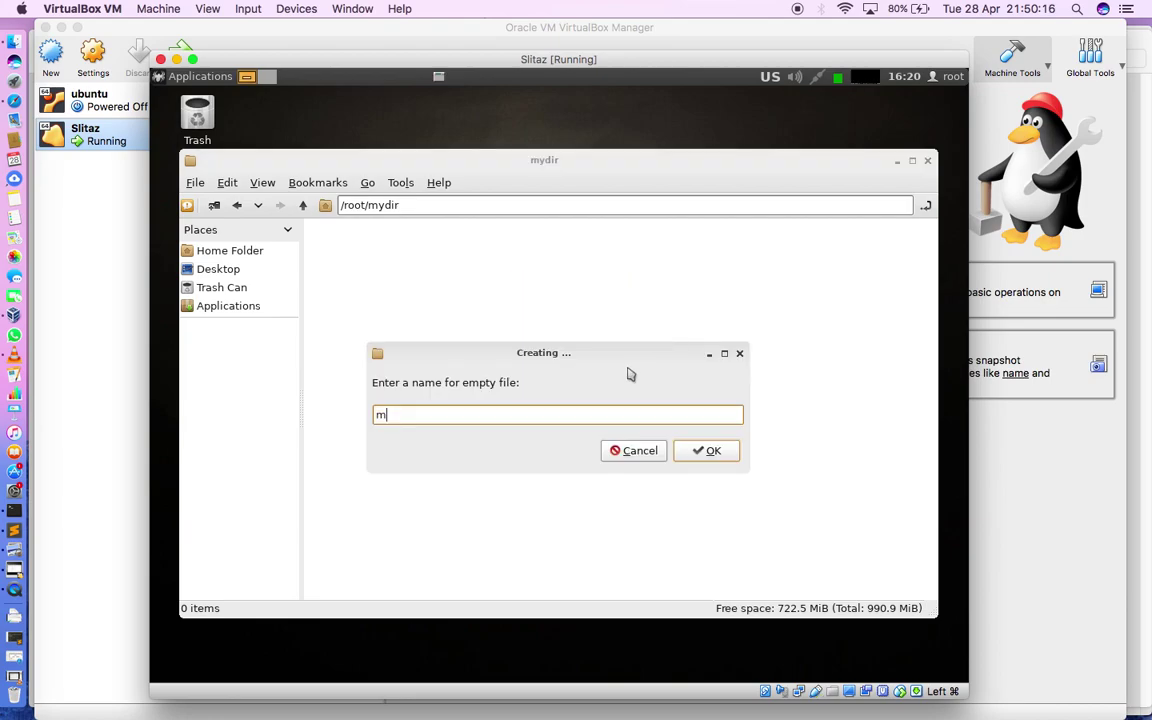
text(yfile.txt)
key(Return)
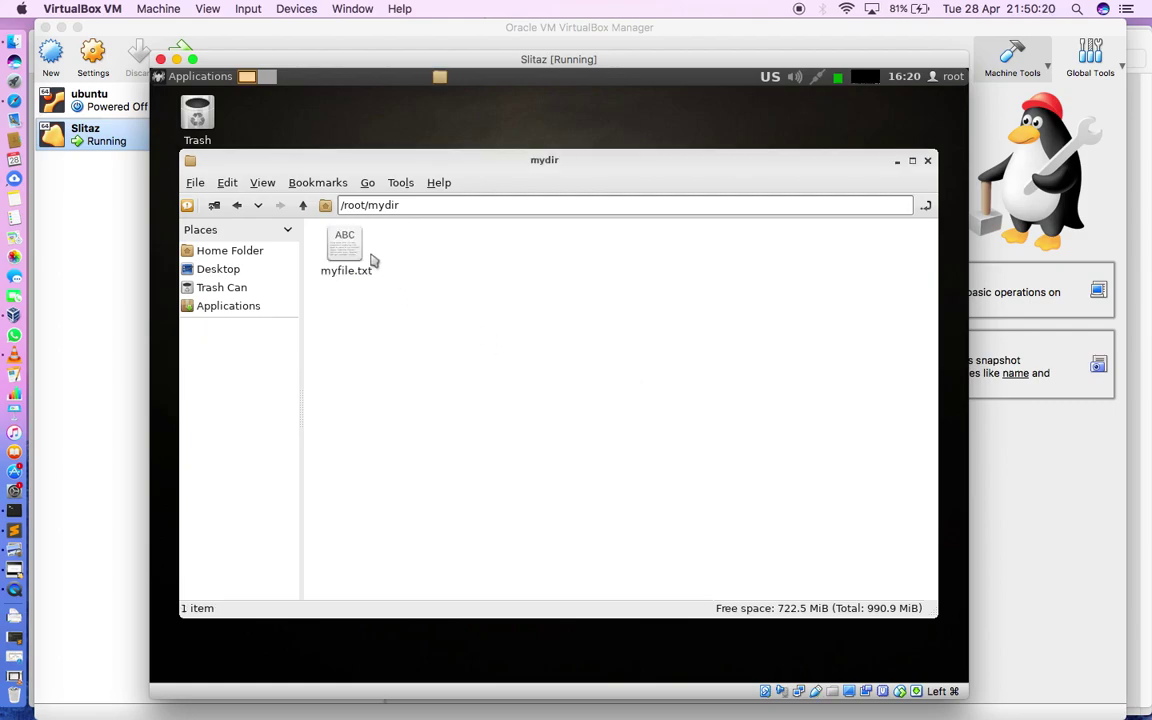
Open myfile.txt in the text editor and write "i am myfile.txt" in it.
double_click(338, 240)
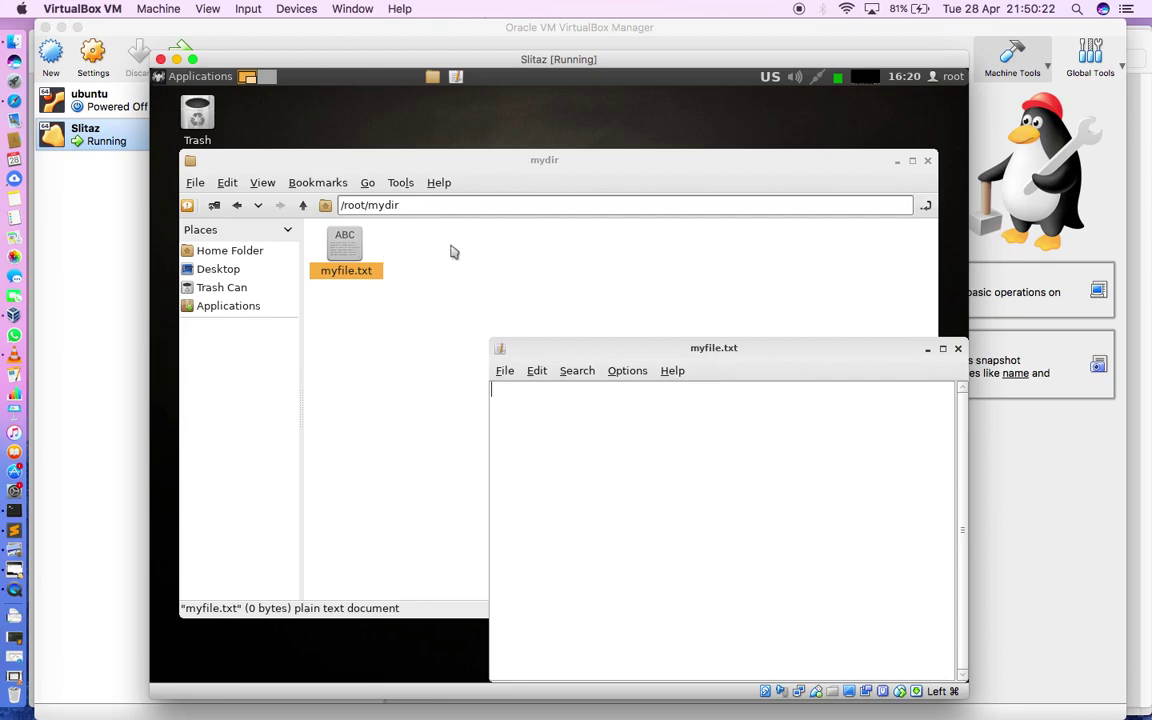
drag(767, 343, 684, 237)
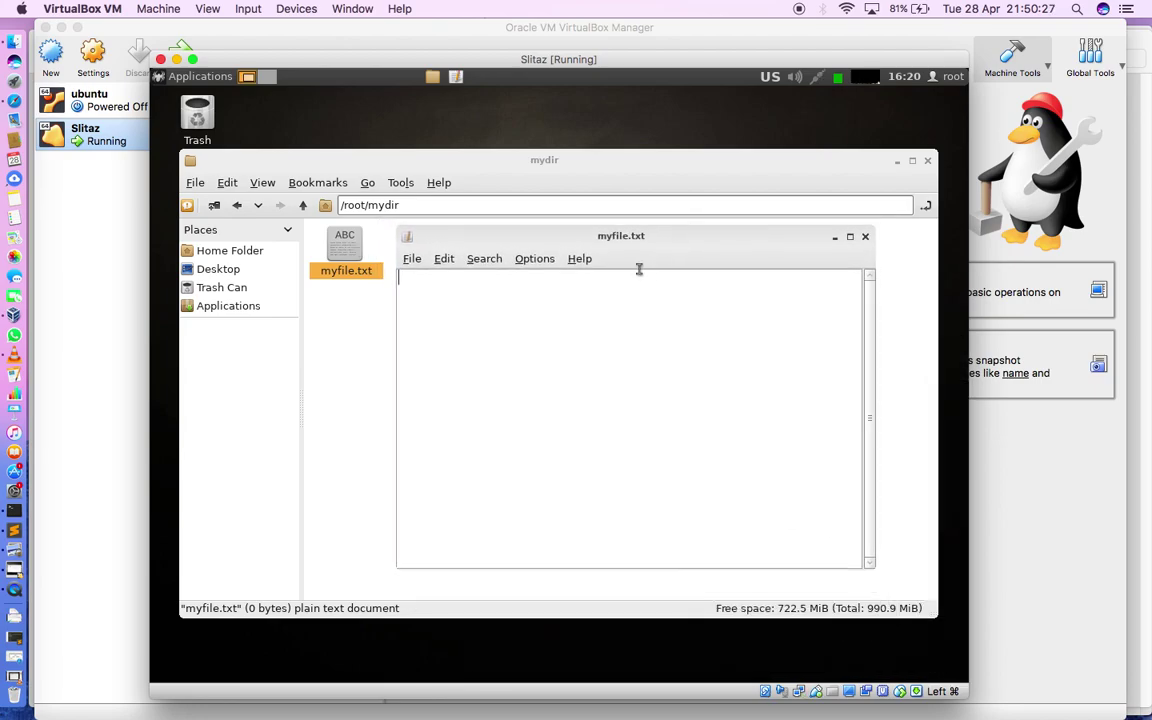
click(493, 313)
text(i am myfile.)
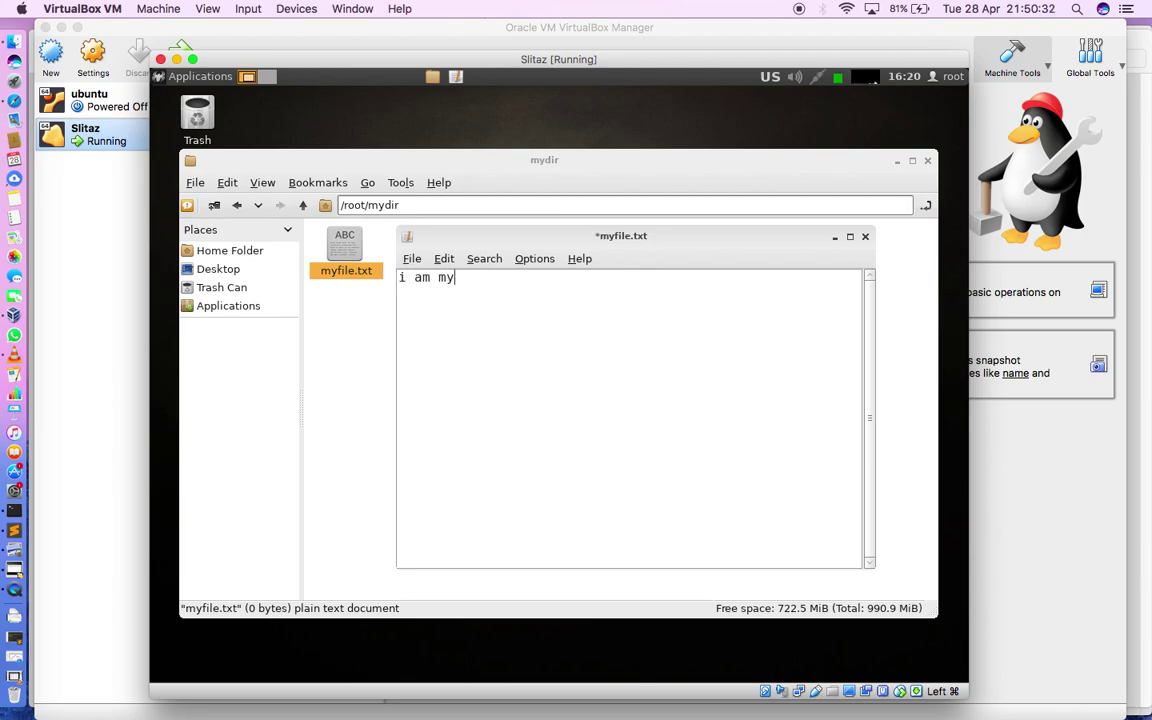
text(txt)
Save myfile.txt and close the text editor.
click(411, 258)
click(426, 315)
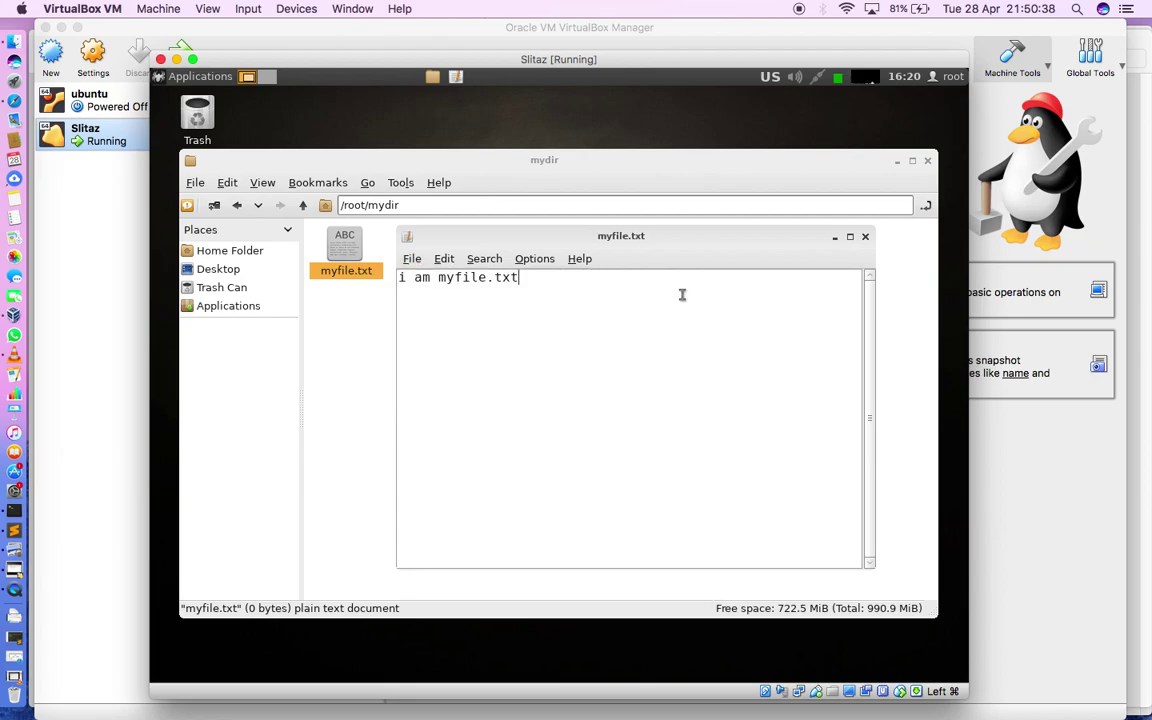
click(866, 237)
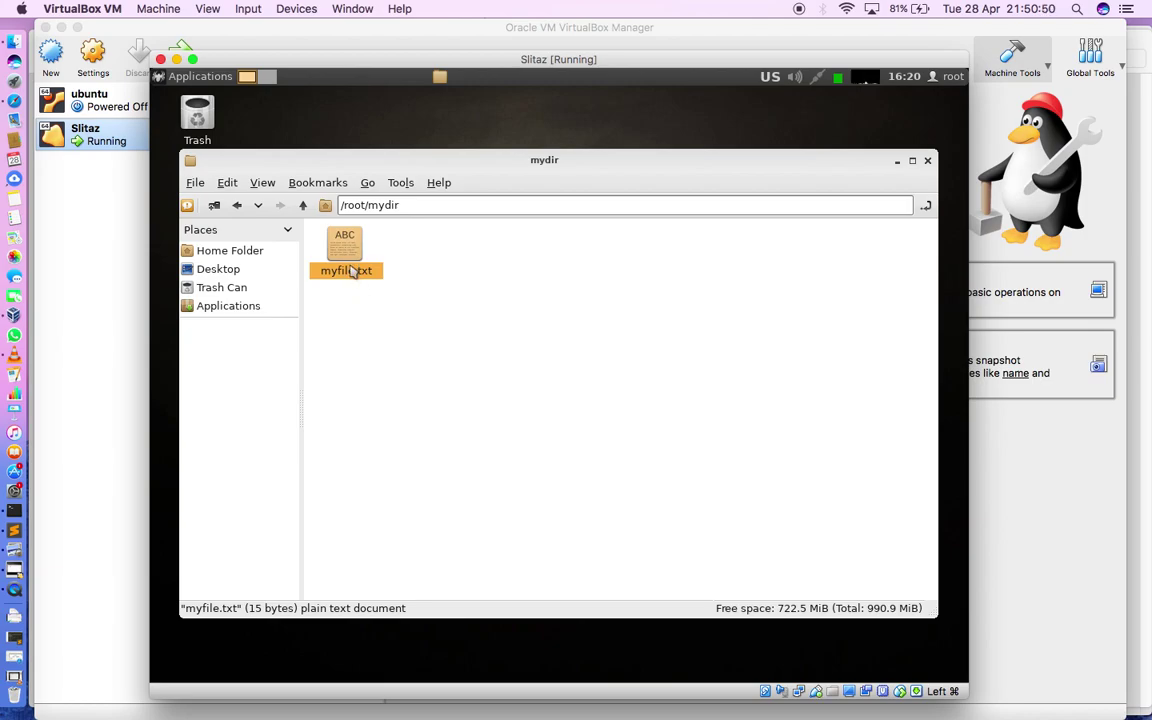
Go up to the top-level directory and follow the path through root back into mydir.
click(303, 206)
click(303, 206)
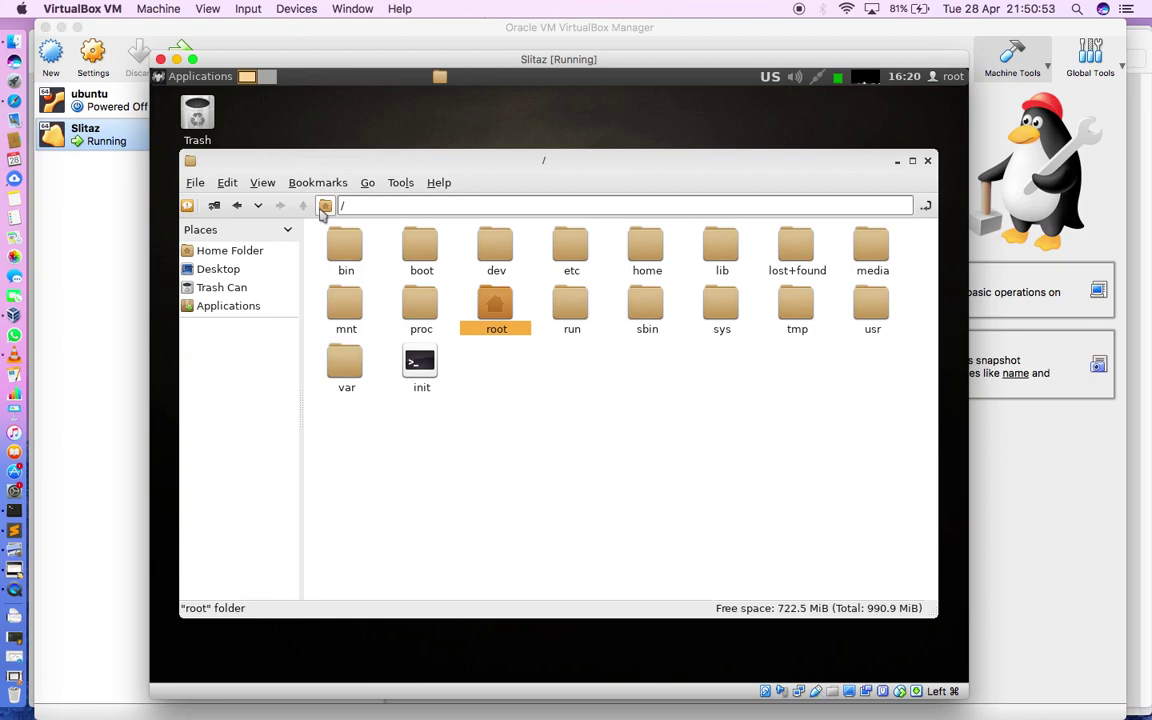
double_click(488, 296)
double_click(418, 256)
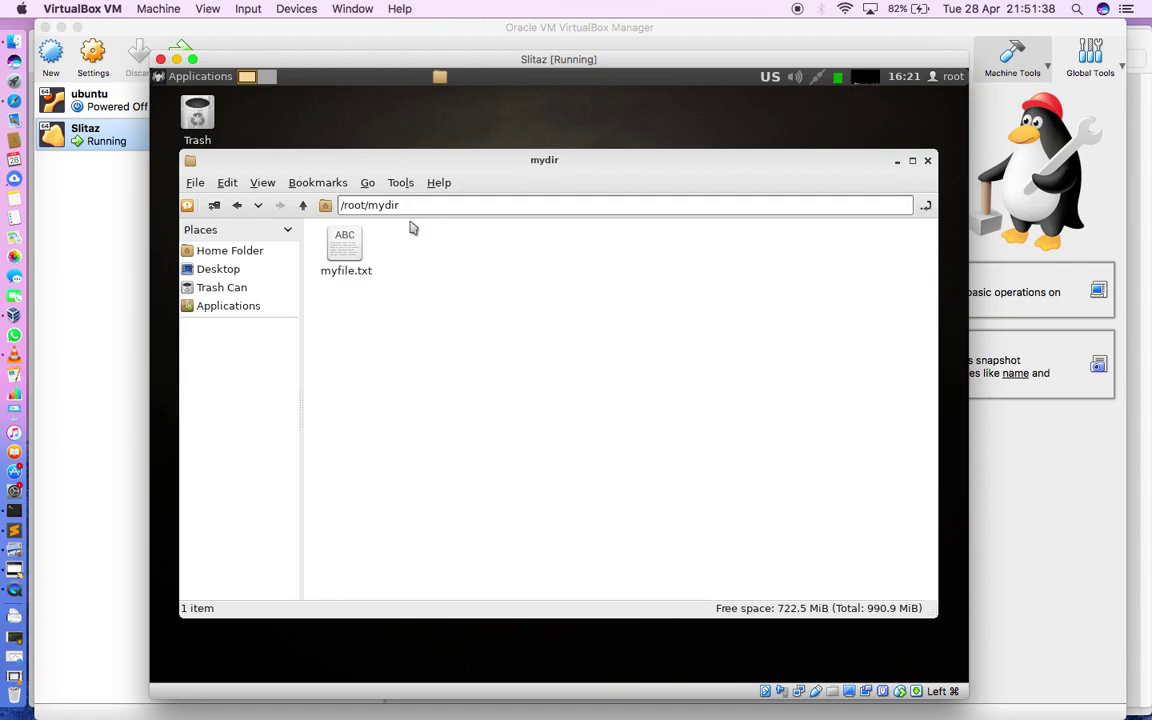
Reopen myfile.txt, highlight its line of text to check the saved content, and close the editor.
double_click(345, 245)
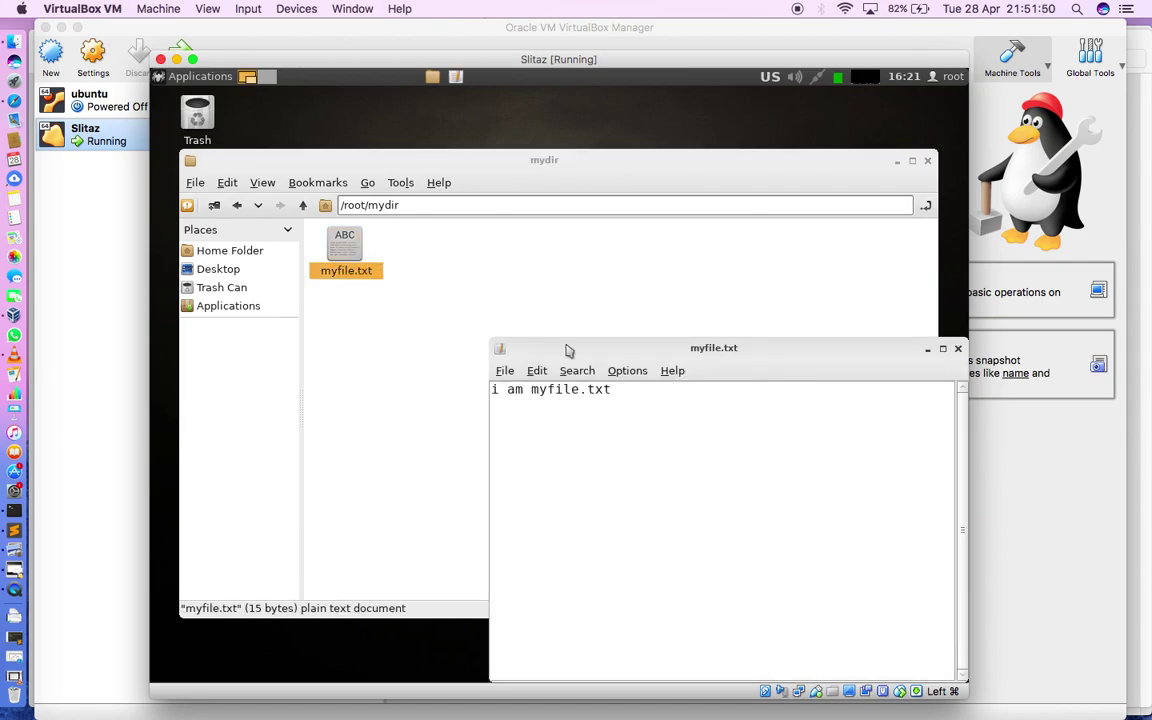
drag(613, 389, 493, 390)
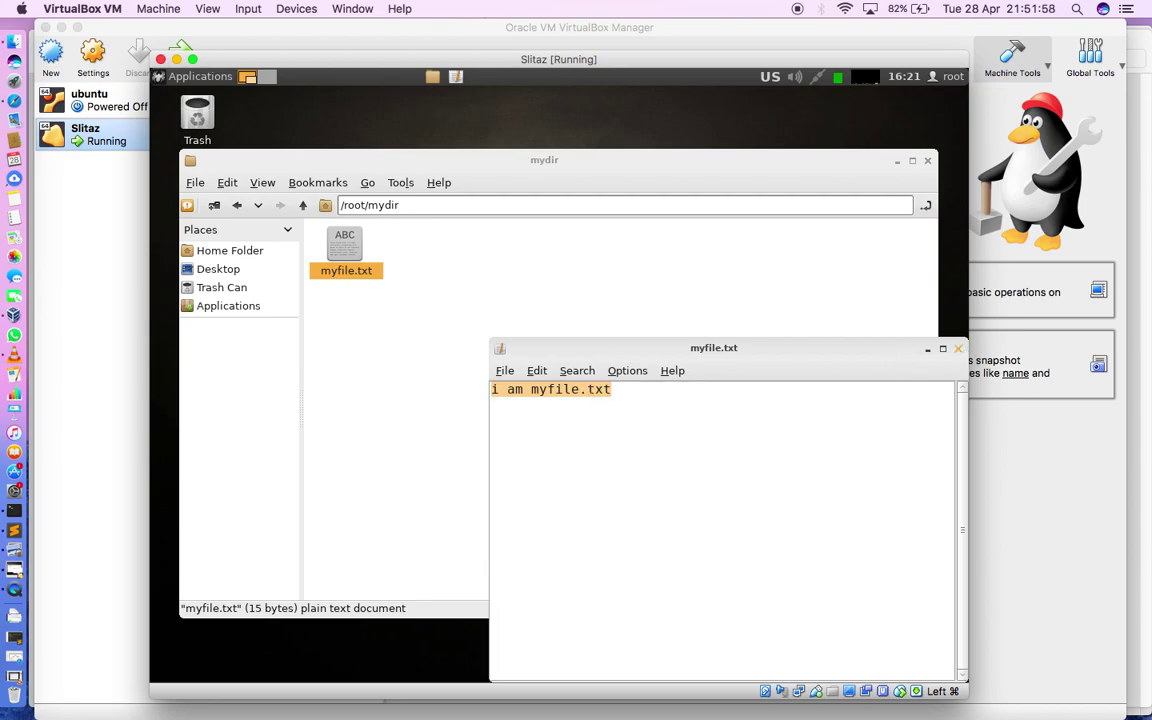
click(957, 347)
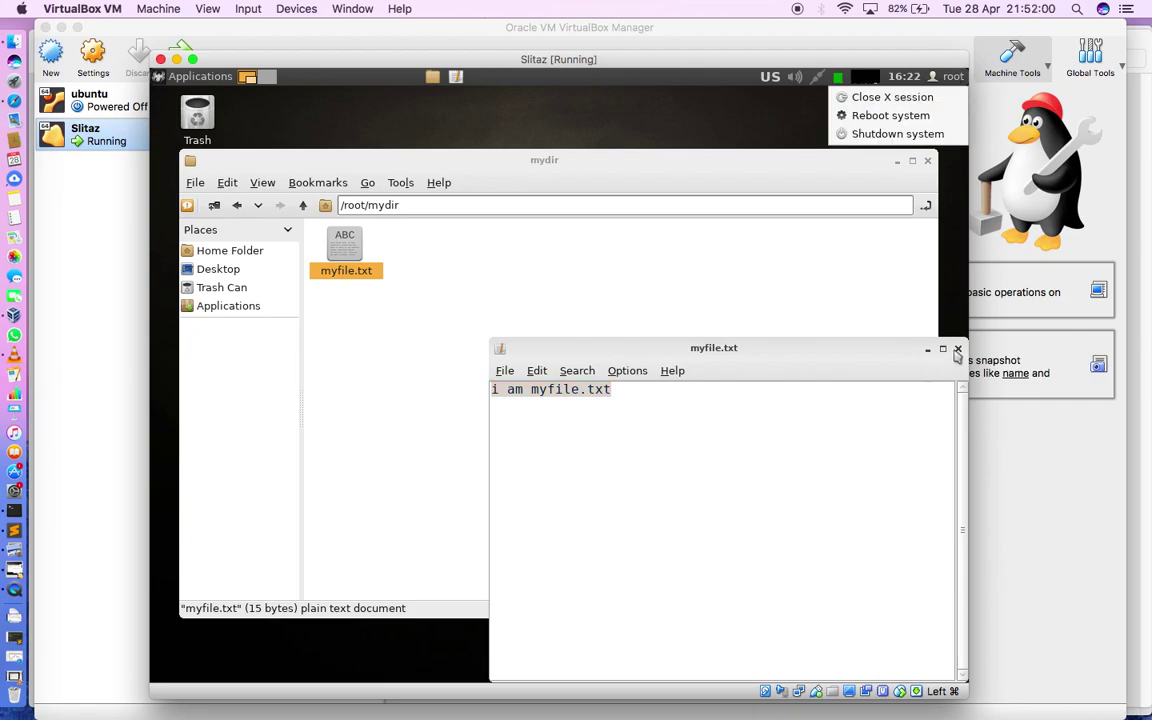
click(957, 348)
click(957, 348)
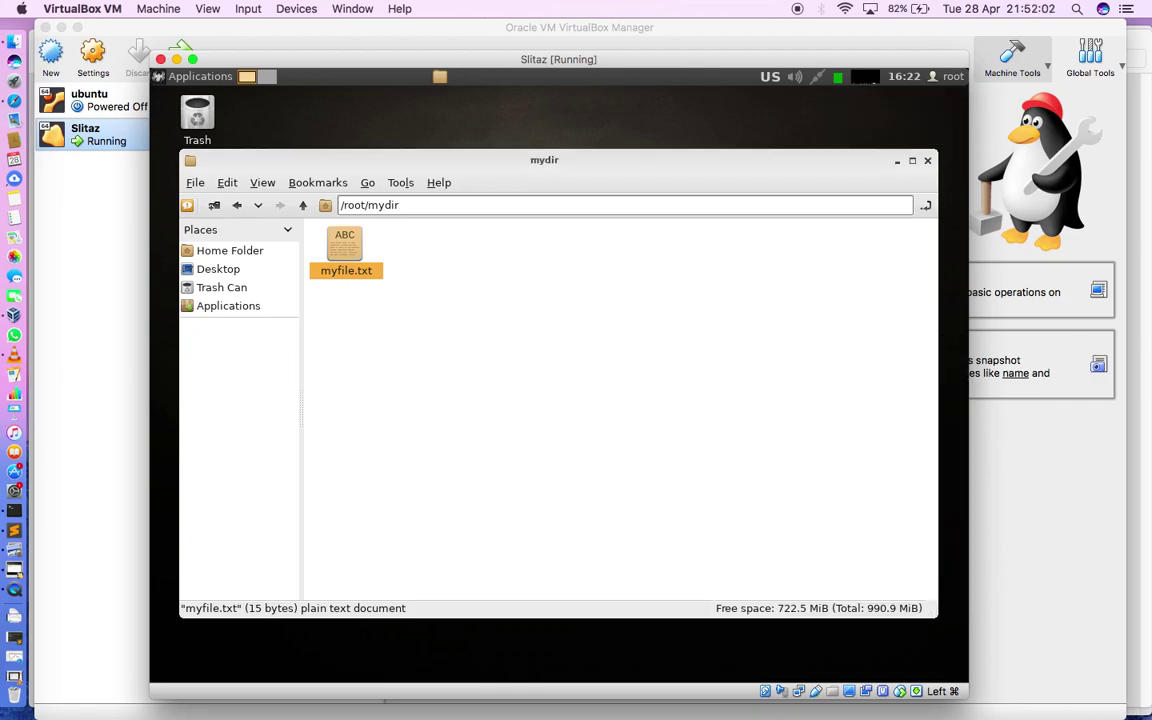